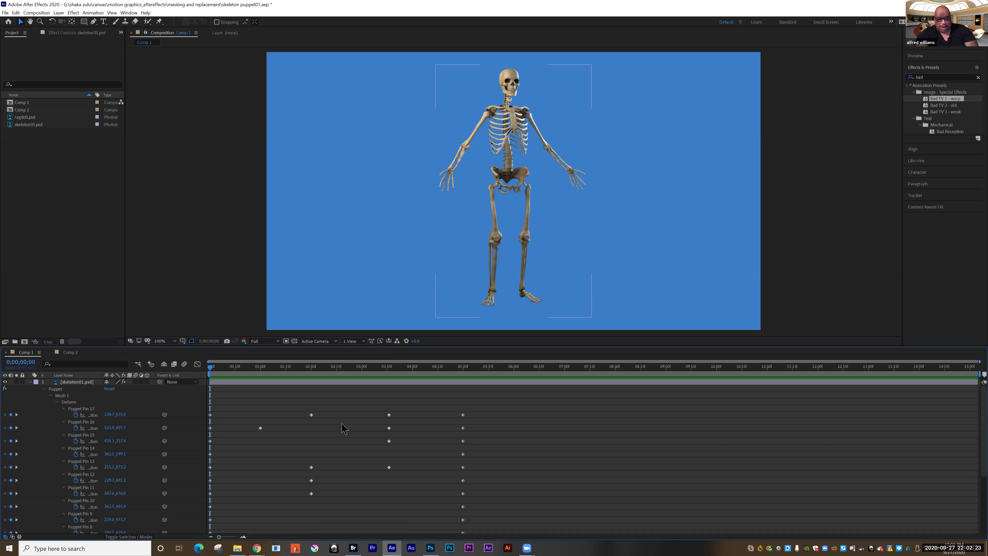
# Play back the finished skeleton puppet animation from the start of the composition, stopping after the last keyframes.
pyautogui.press('space')
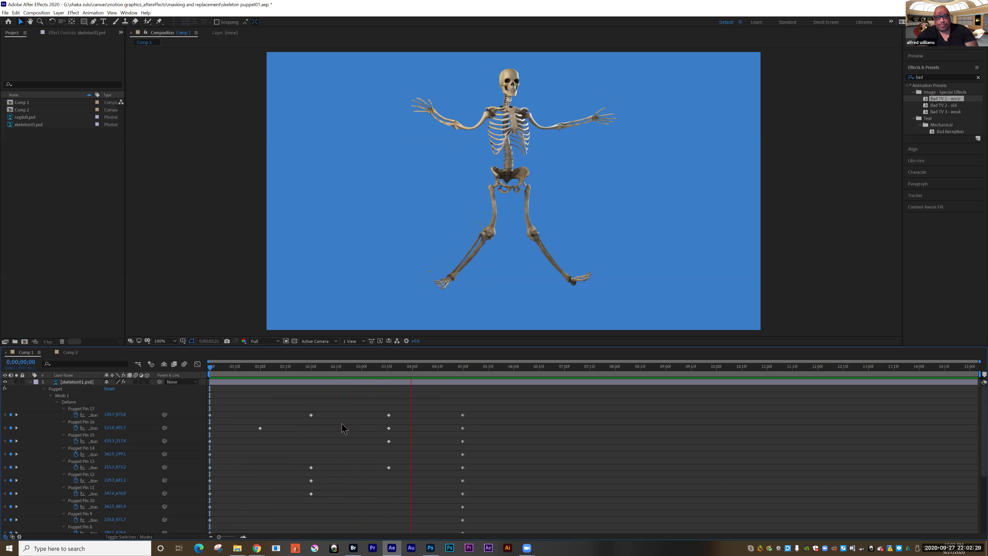
pyautogui.press('space')
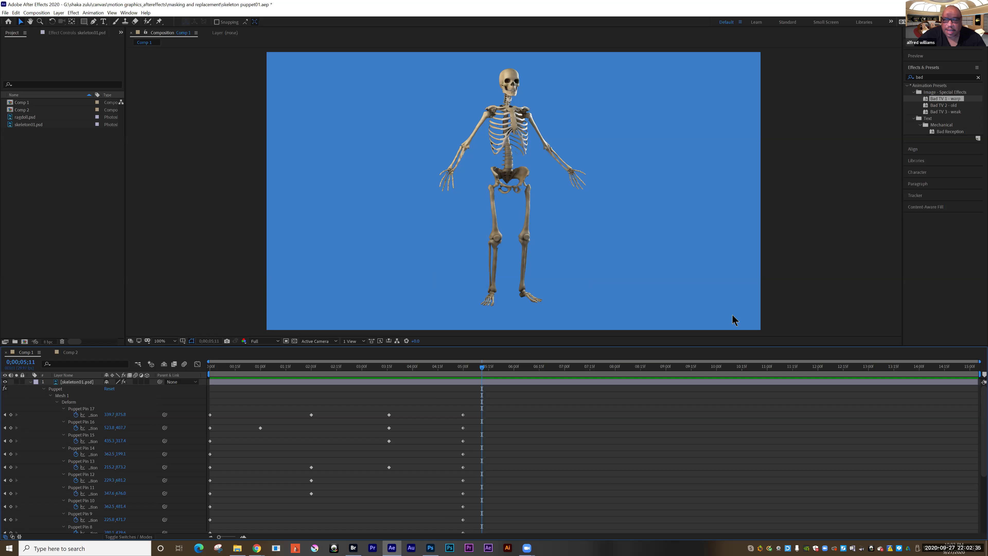
# Save the finished skeleton puppet project and close it.
pyautogui.click(5, 13)
pyautogui.click(15, 71)
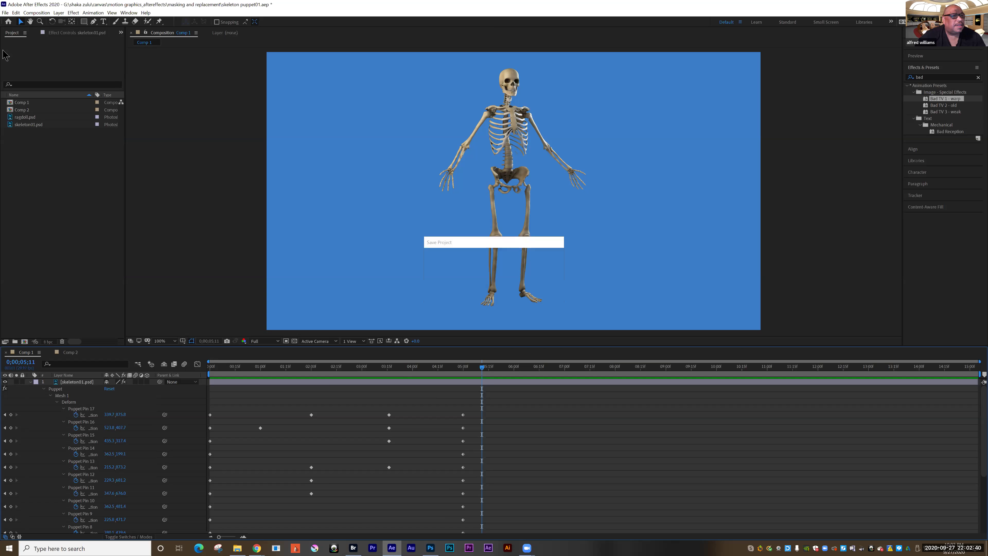
pyautogui.click(5, 13)
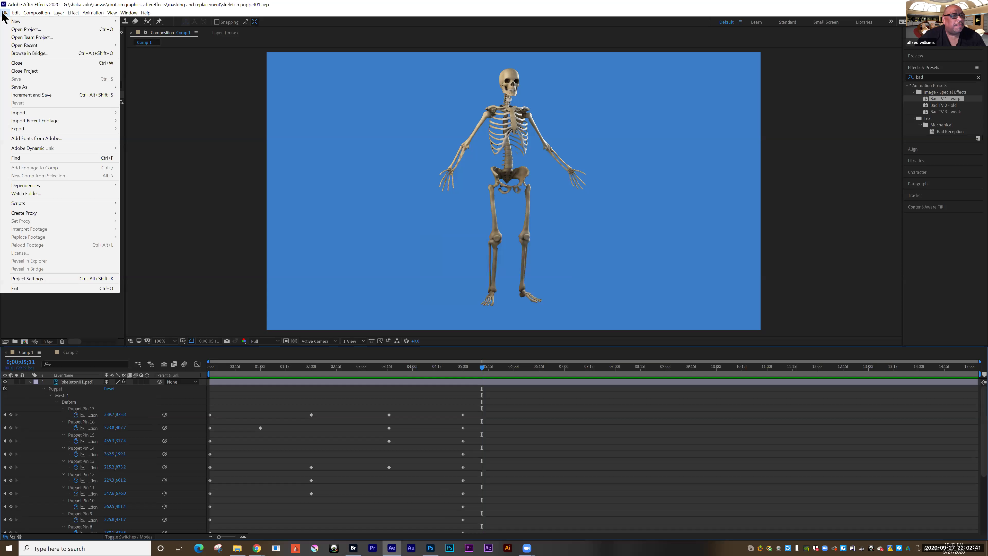
pyautogui.click(25, 71)
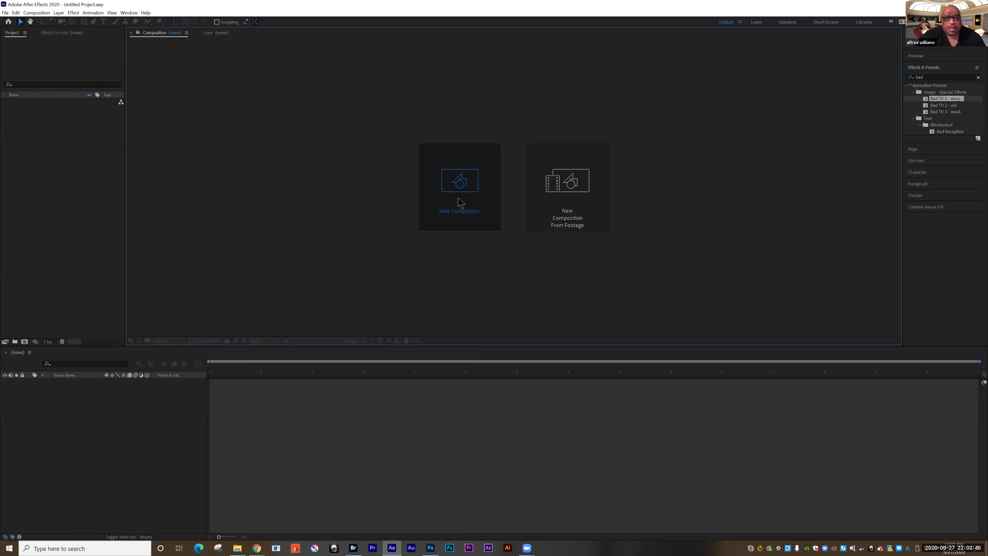
# Create a new composition with the HDTV 1080 29.97 preset and a duration of 0;00;15;05.
pyautogui.click(459, 202)
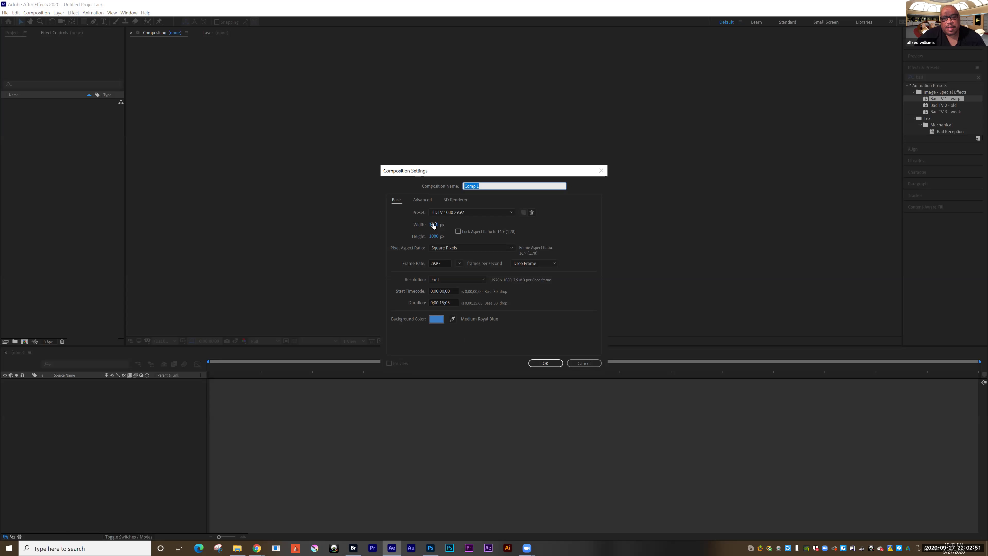
pyautogui.click(555, 365)
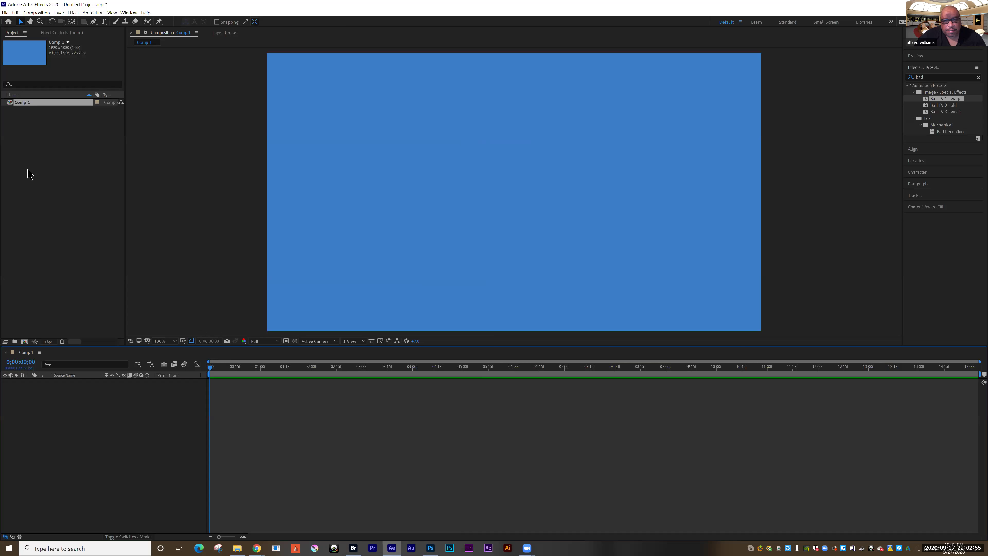
# Import skeleton01.psd as footage with merged layers and add it to Comp 1 as a layer.
pyautogui.click(4, 12)
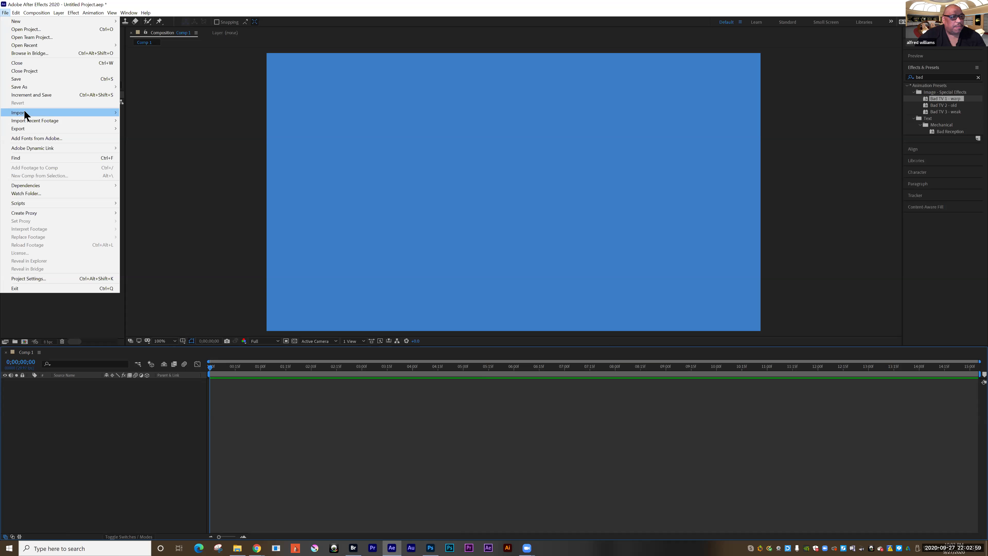
pyautogui.click(192, 202)
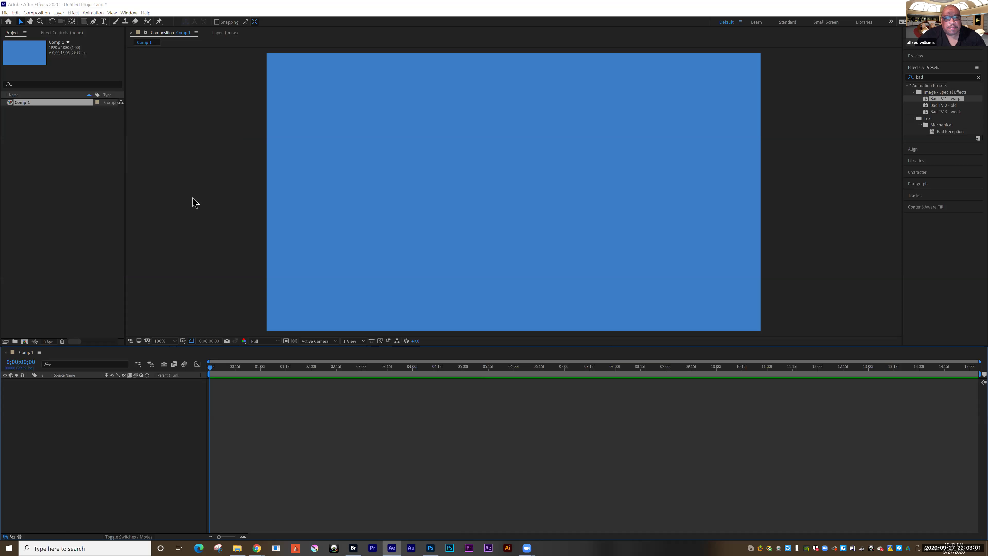
pyautogui.click(355, 131)
pyautogui.click(444, 361)
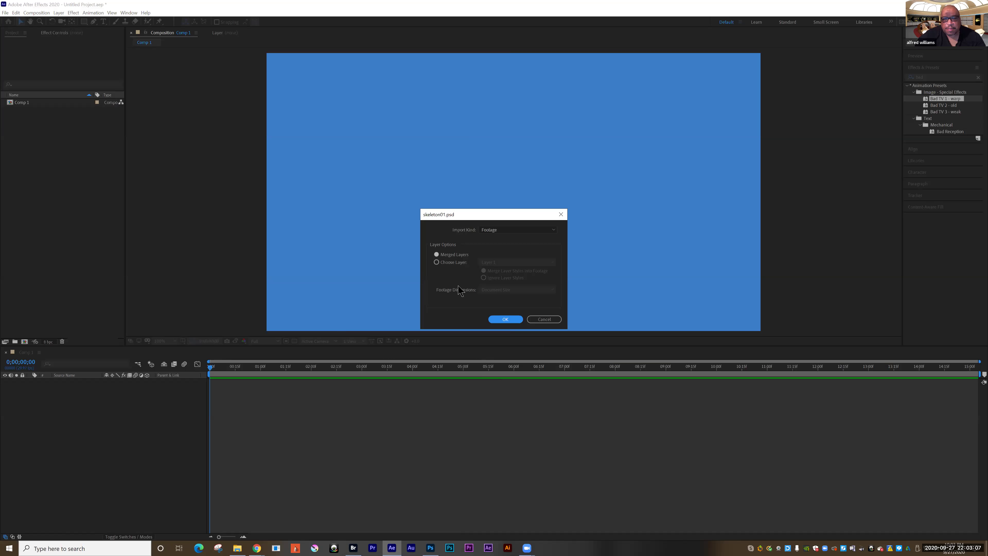
pyautogui.click(495, 319)
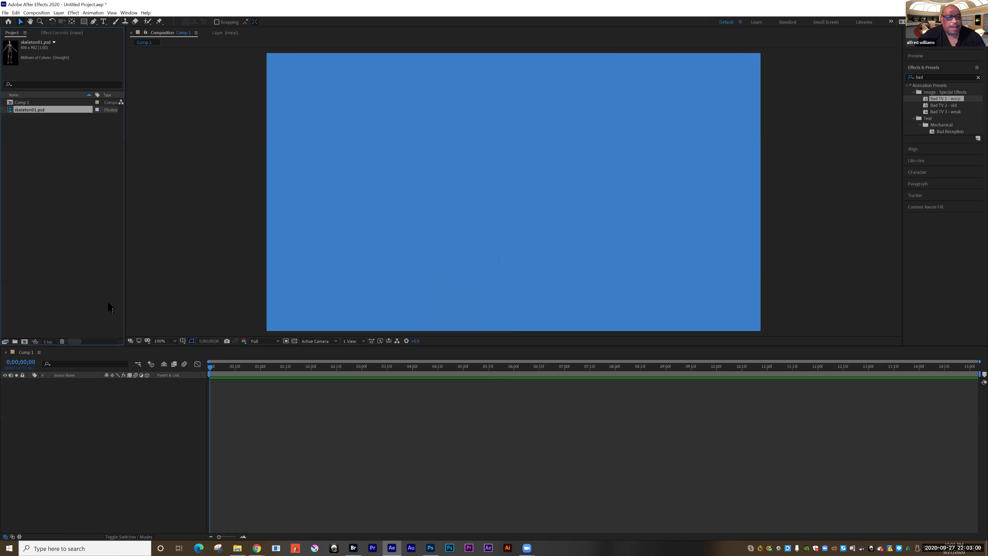
pyautogui.moveTo(26, 158); pyautogui.dragTo(91, 406)
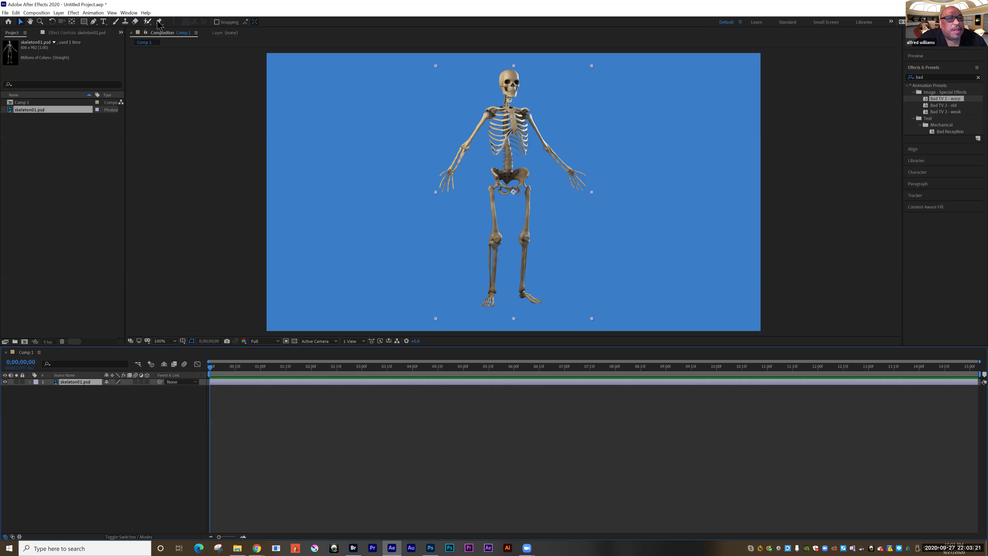
# With the Puppet Position Pin Tool, place pins on the skeleton's head, neck and both shoulders.
pyautogui.click(159, 21)
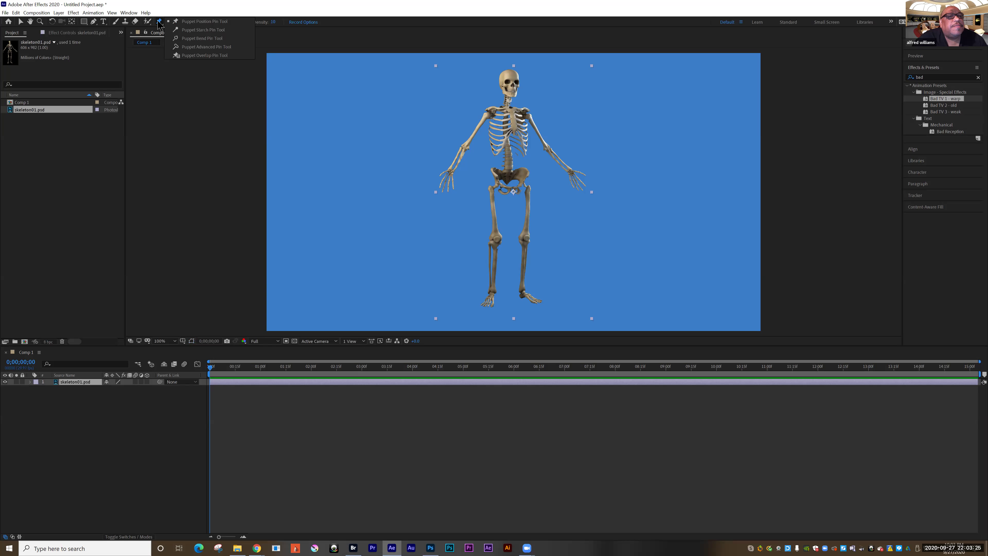
pyautogui.click(189, 21)
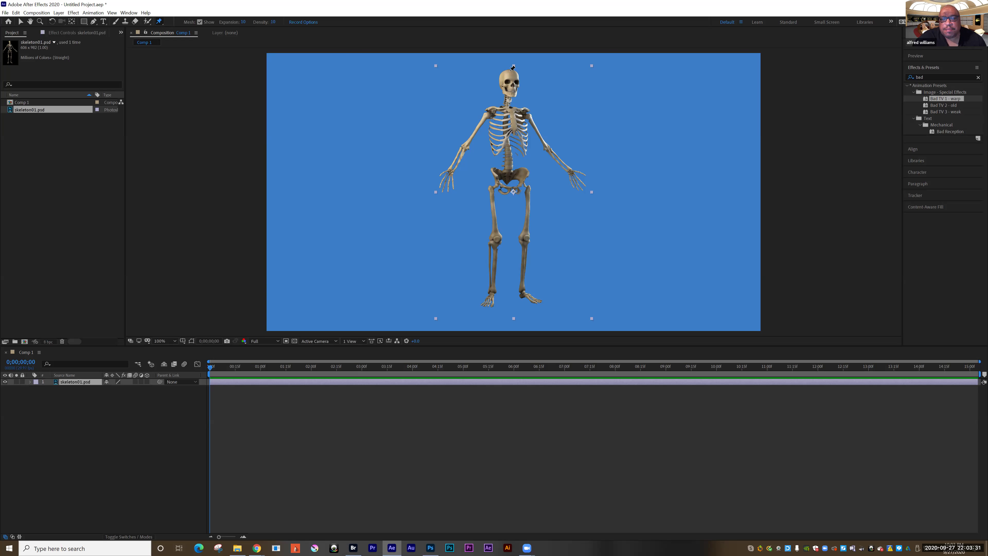
pyautogui.click(510, 71)
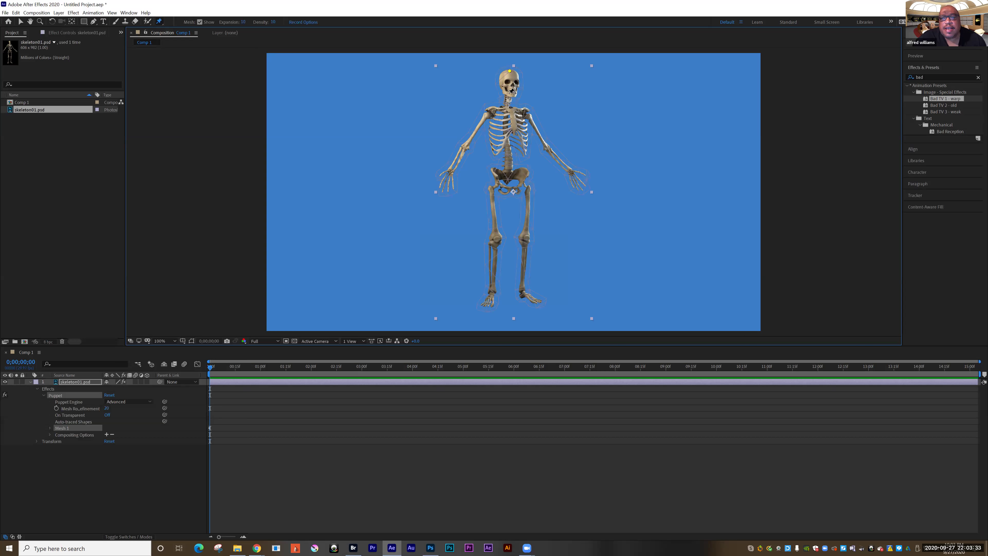
pyautogui.click(510, 97)
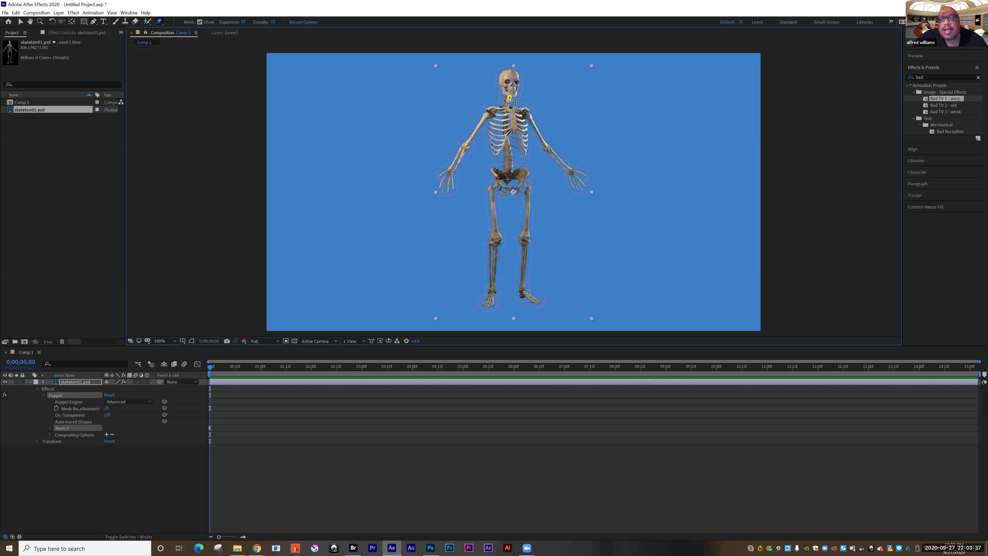
pyautogui.click(490, 112)
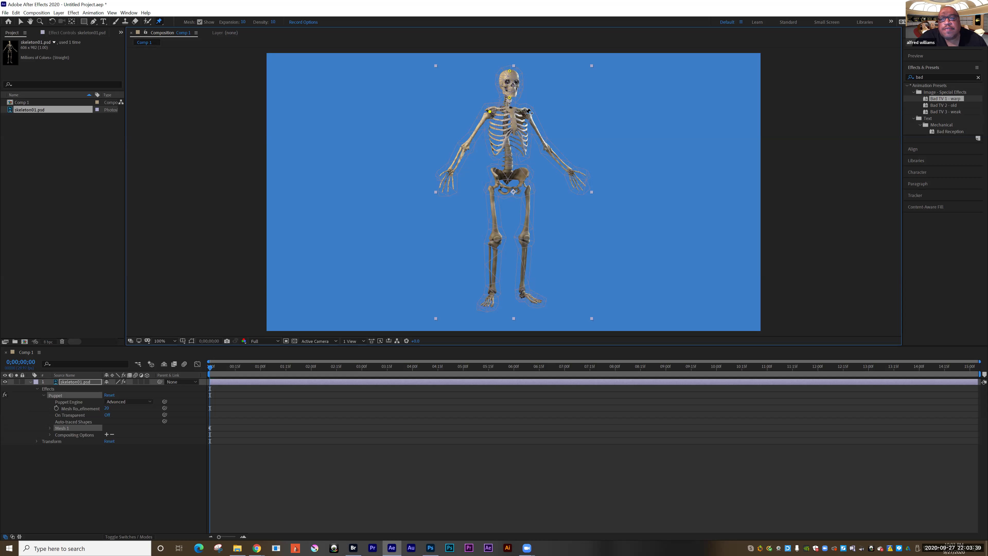
pyautogui.click(527, 116)
# Place puppet pins on the elbow and wrist of both of the skeleton's arms.
pyautogui.click(466, 144)
pyautogui.click(450, 172)
pyautogui.click(546, 146)
pyautogui.click(570, 171)
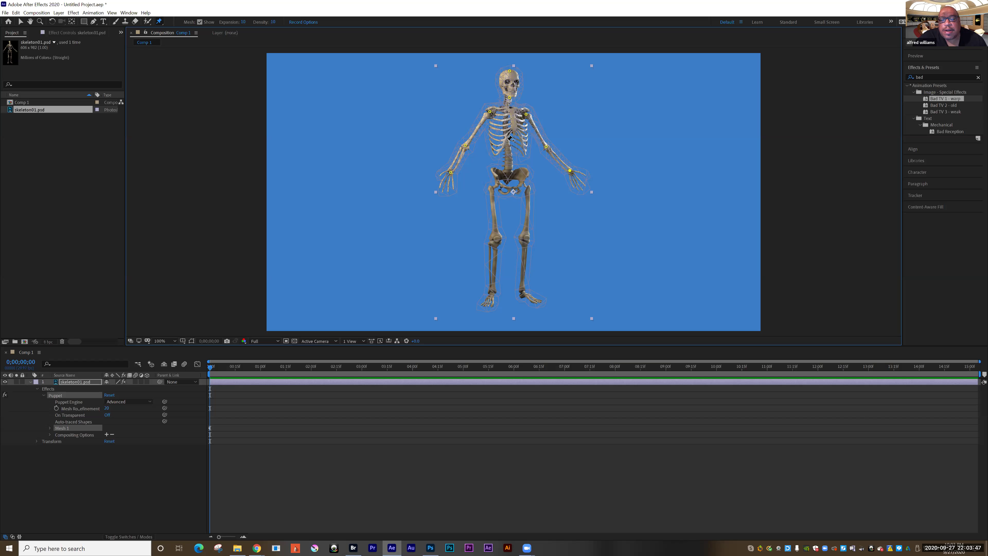
# Place puppet pins on the skeleton's lower chest, both sides of the pelvis, both knees and both ankles.
pyautogui.click(507, 142)
pyautogui.click(496, 176)
pyautogui.click(524, 177)
pyautogui.click(493, 239)
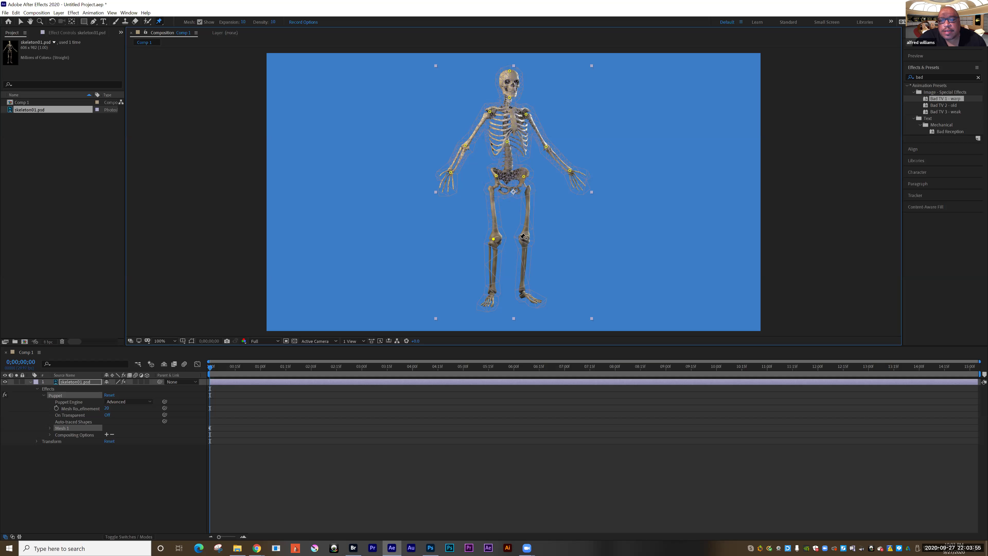
pyautogui.click(524, 239)
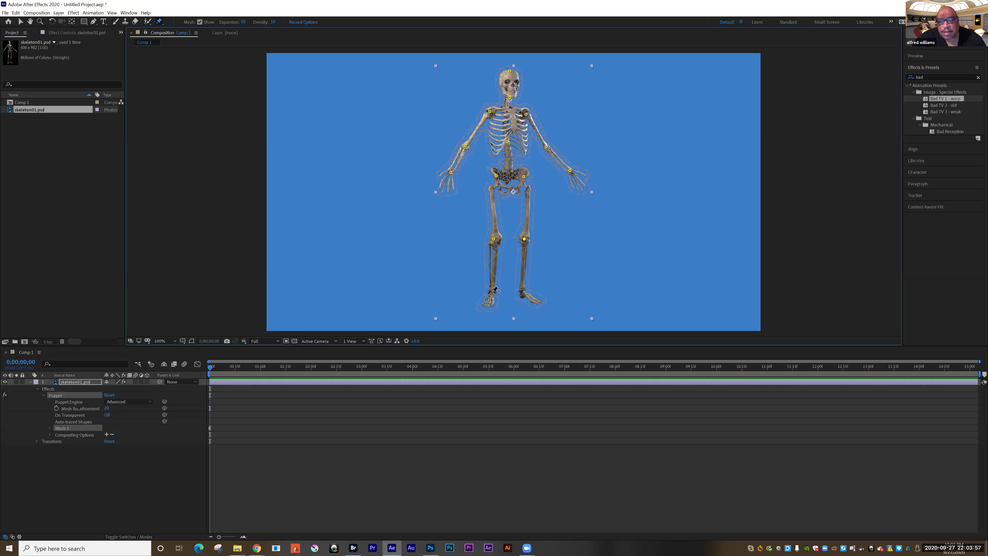
pyautogui.click(523, 291)
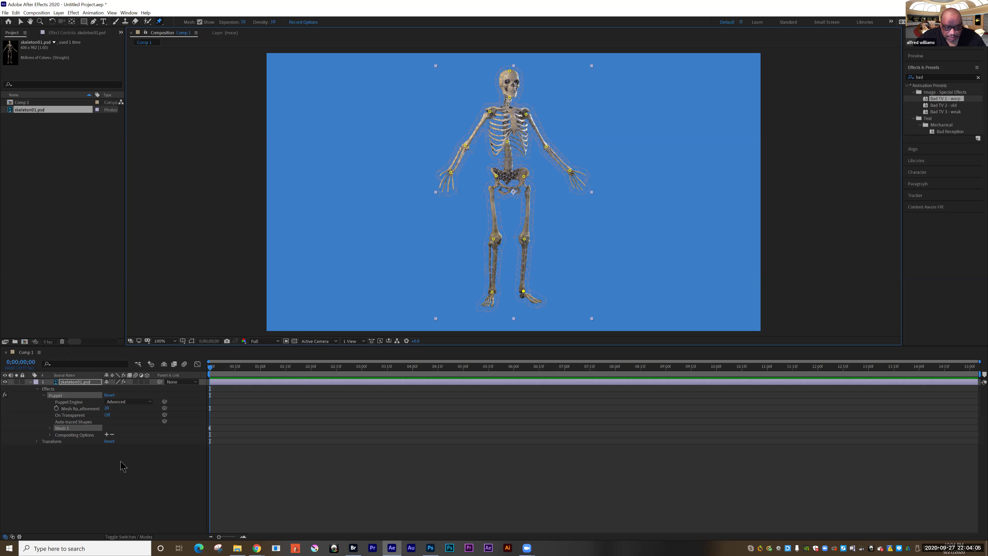
# Reveal the keyframed puppet pin positions of the skeleton layer and make the timeline area taller.
pyautogui.press('u')
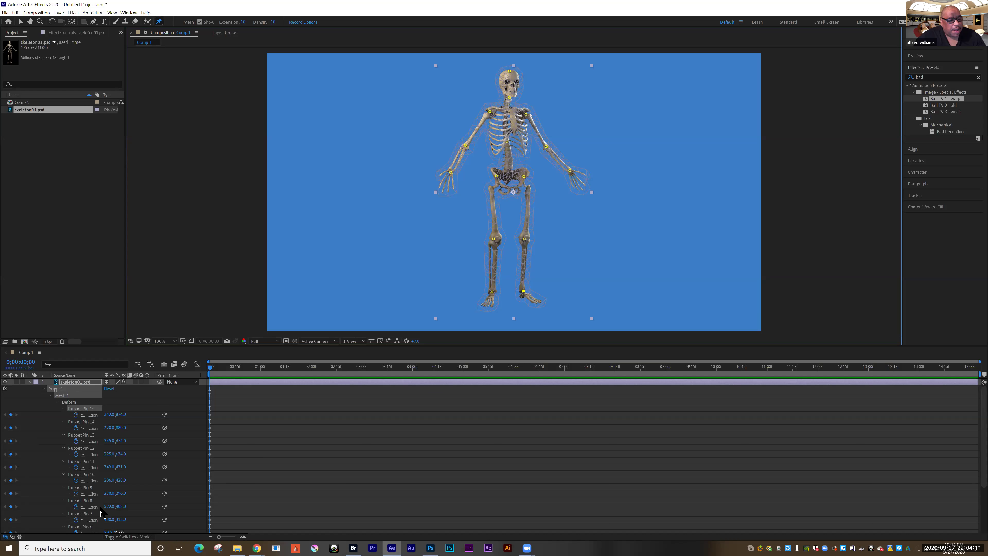
pyautogui.moveTo(173, 346); pyautogui.dragTo(173, 312)
# Set the composition view's magnification to Fit up to 100%.
pyautogui.click(163, 303)
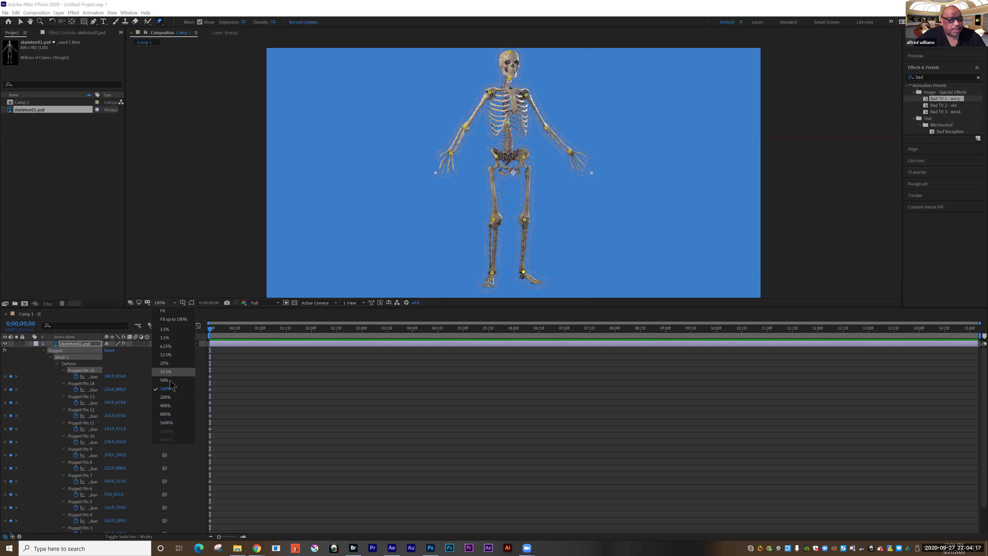
pyautogui.click(164, 302)
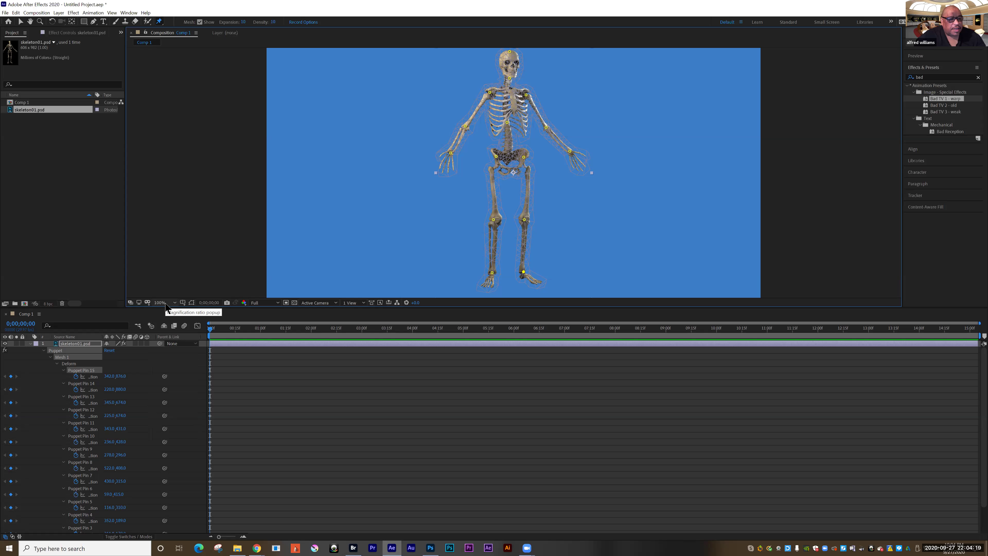
pyautogui.click(163, 303)
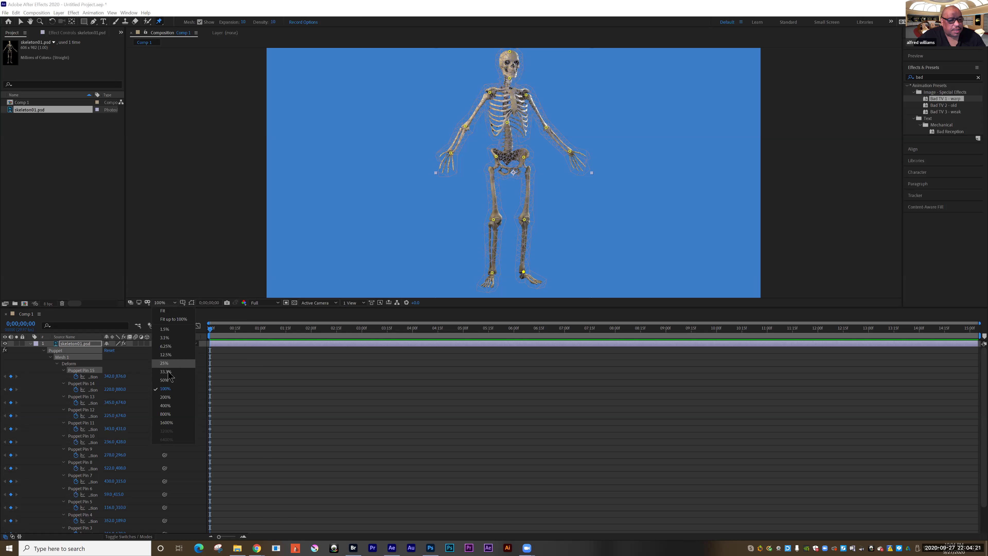
pyautogui.click(164, 379)
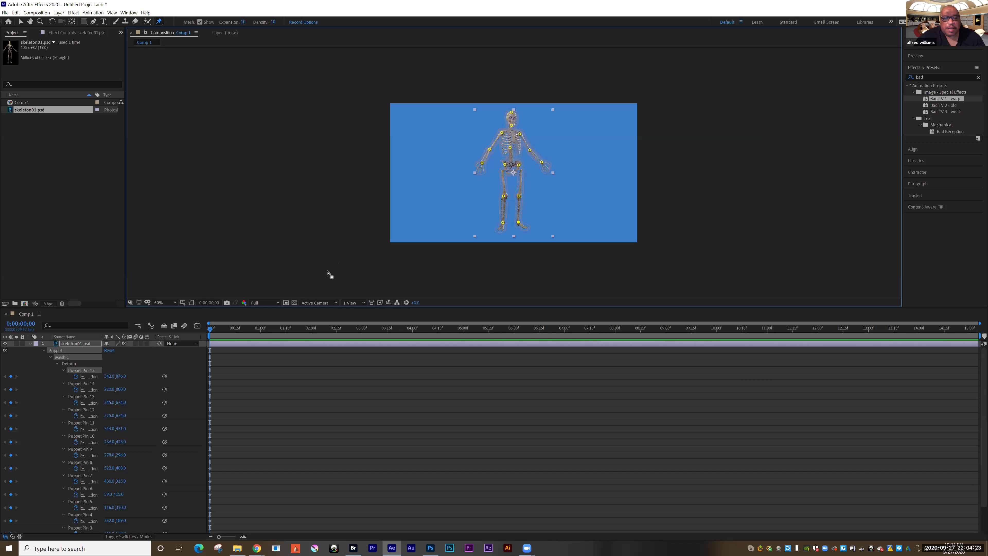
pyautogui.click(163, 303)
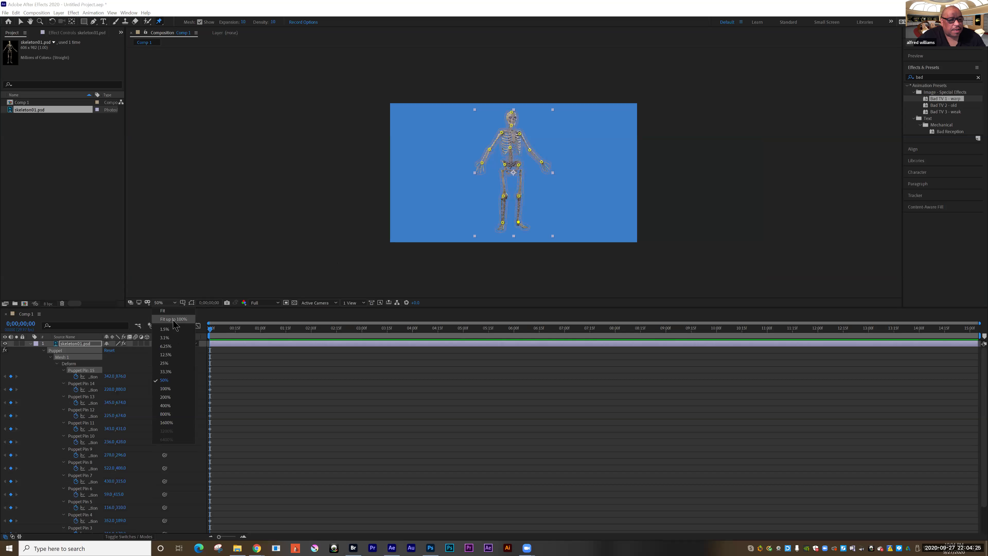
pyautogui.click(177, 327)
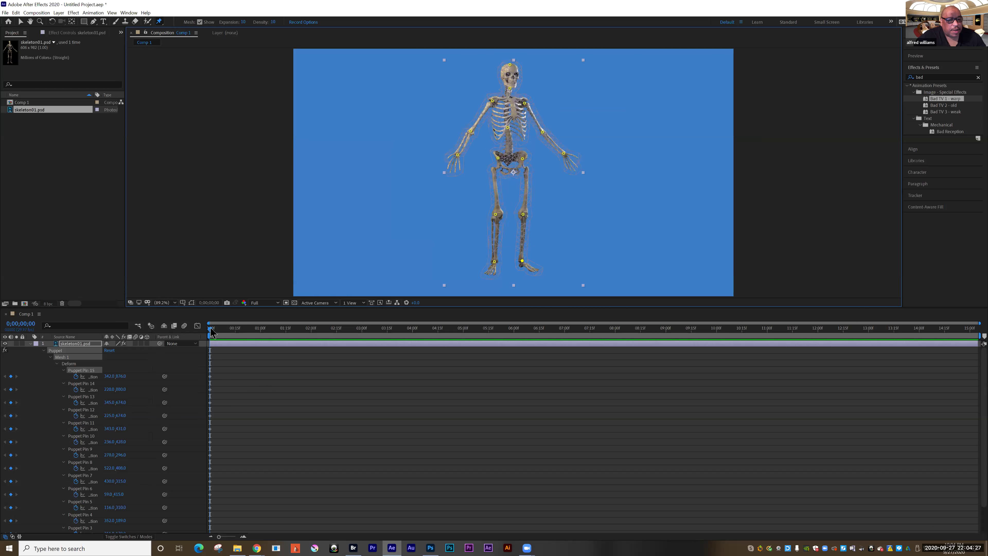
# At 0;00;01;01, move both wrist pins outward and upward so the skeleton's forearms are raised to the sides.
pyautogui.press('space')
pyautogui.press('space')
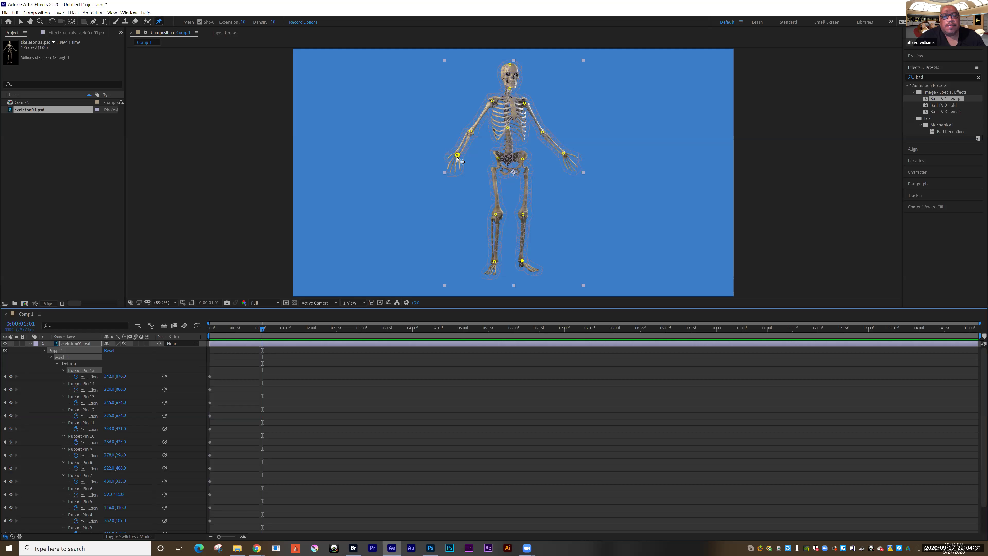
pyautogui.click(457, 154)
pyautogui.moveTo(443, 147); pyautogui.dragTo(440, 140)
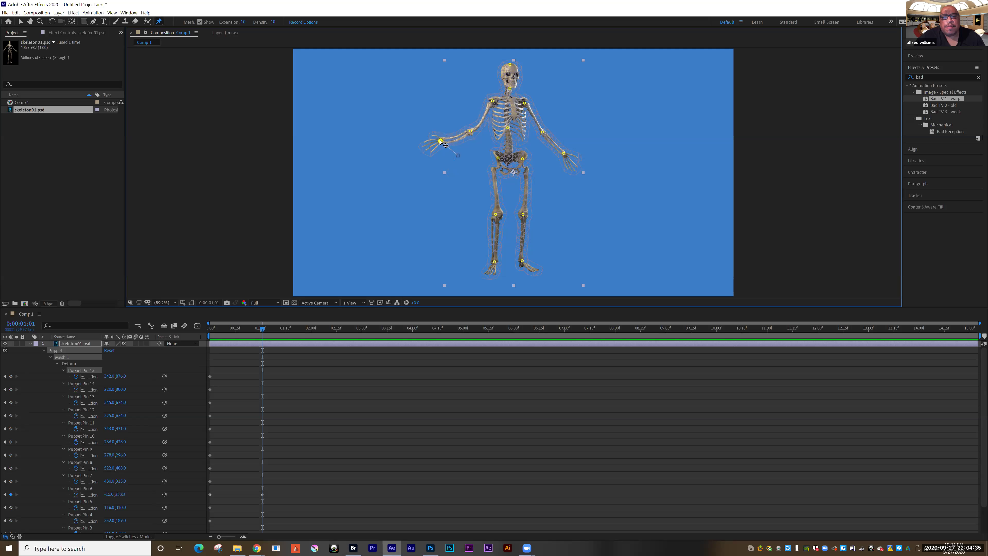
pyautogui.moveTo(564, 151); pyautogui.dragTo(578, 135)
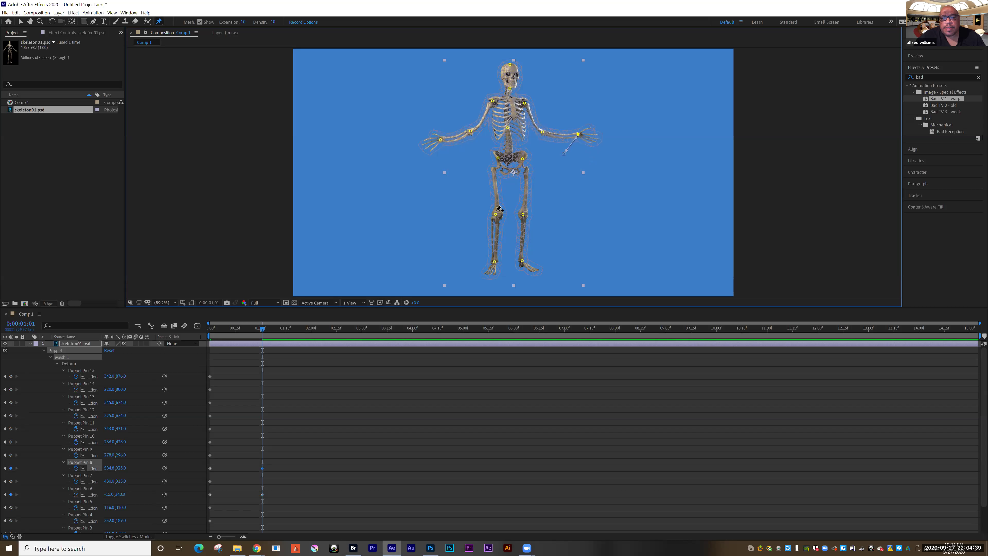
# At 0;00;01;01, bow the skeleton's legs by moving both knee pins outward and both ankle pins slightly up.
pyautogui.moveTo(495, 214); pyautogui.dragTo(480, 210)
pyautogui.moveTo(493, 263); pyautogui.dragTo(490, 251)
pyautogui.moveTo(524, 214); pyautogui.dragTo(540, 209)
pyautogui.moveTo(522, 261); pyautogui.dragTo(529, 252)
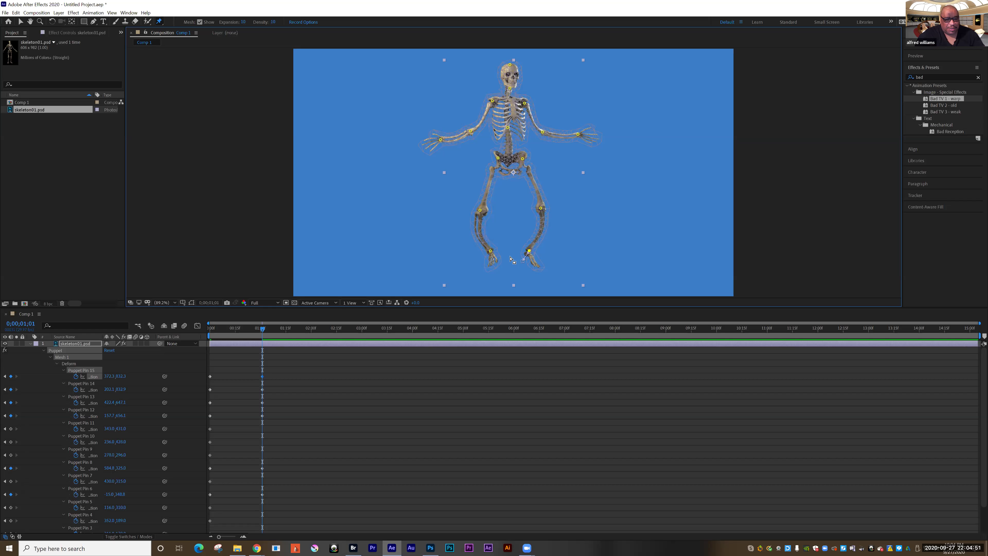
# At 0;00;02;01, pose the skeleton with both elbow pins moved up and outward and both ankle pins spread wide.
pyautogui.moveTo(304, 337); pyautogui.dragTo(314, 336)
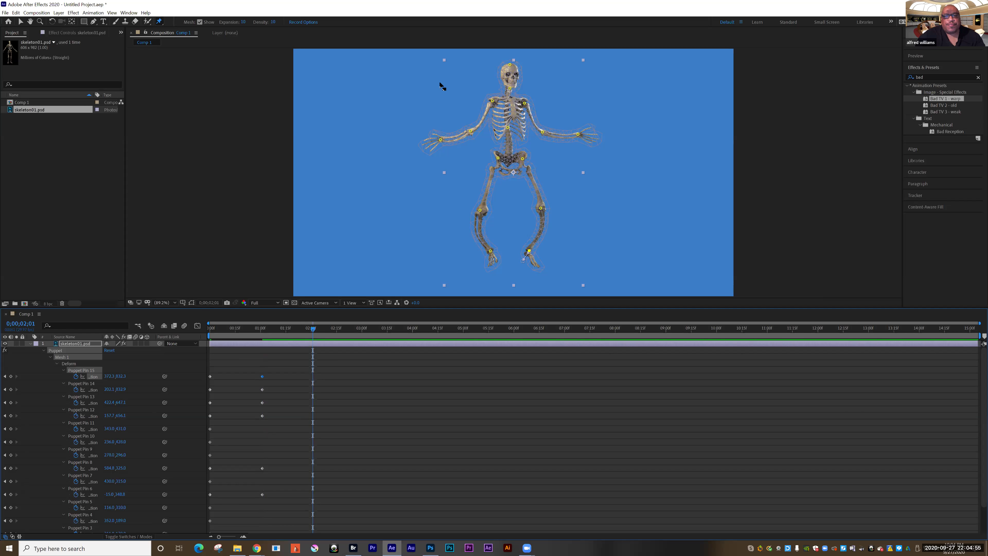
pyautogui.moveTo(469, 129)
pyautogui.mouseDown()
pyautogui.moveTo(457, 114)
pyautogui.moveTo(457, 124)
pyautogui.mouseUp()
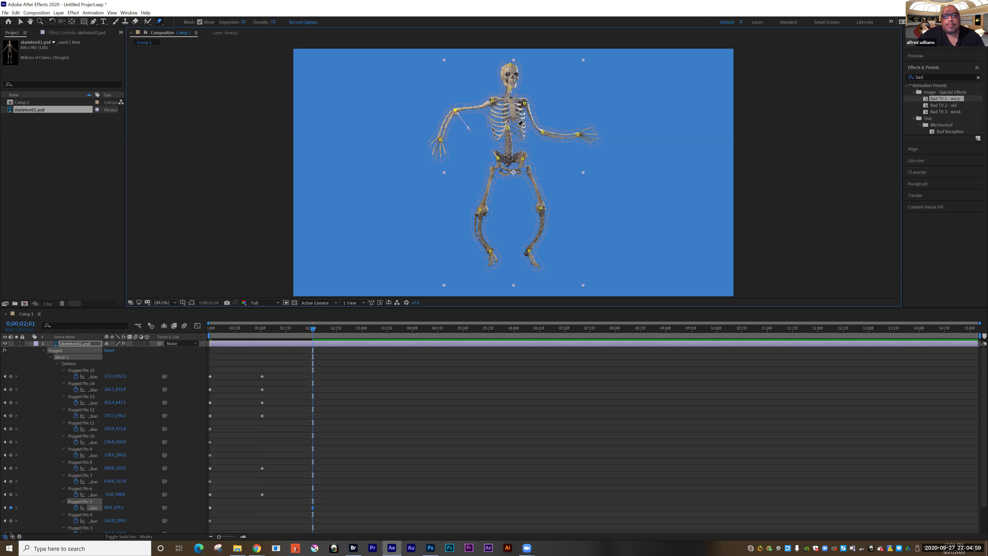
pyautogui.moveTo(542, 132); pyautogui.dragTo(557, 111)
pyautogui.moveTo(490, 252); pyautogui.dragTo(454, 250)
pyautogui.moveTo(529, 250); pyautogui.dragTo(571, 251)
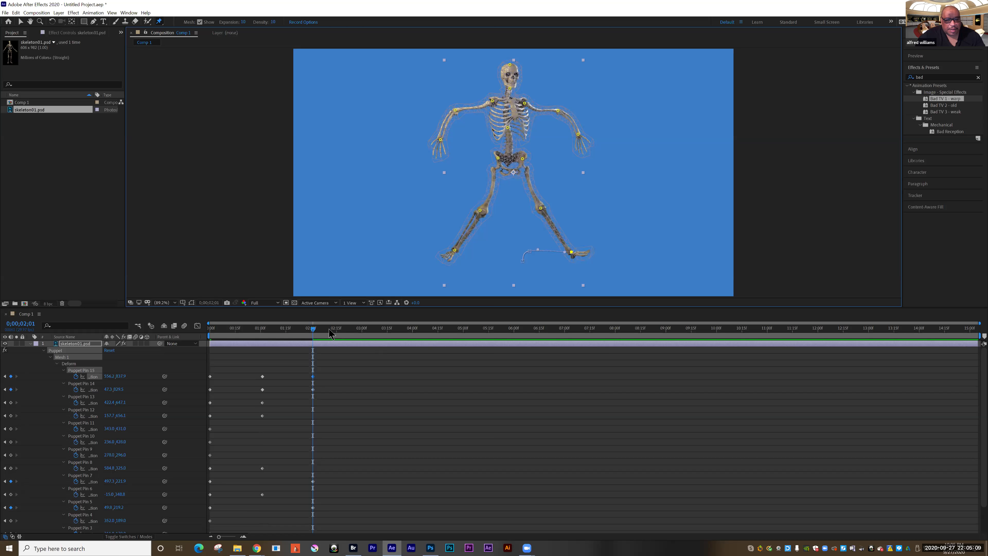
# At 0;00;03;01, move both wrist pins up to about head height so the skeleton's forearms are raised.
pyautogui.press('space')
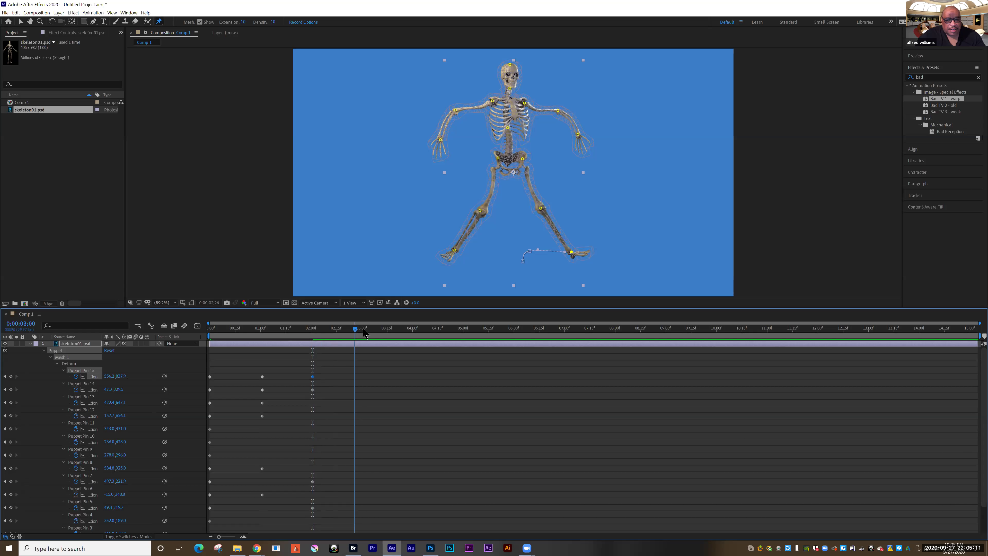
pyautogui.moveTo(440, 140); pyautogui.dragTo(420, 82)
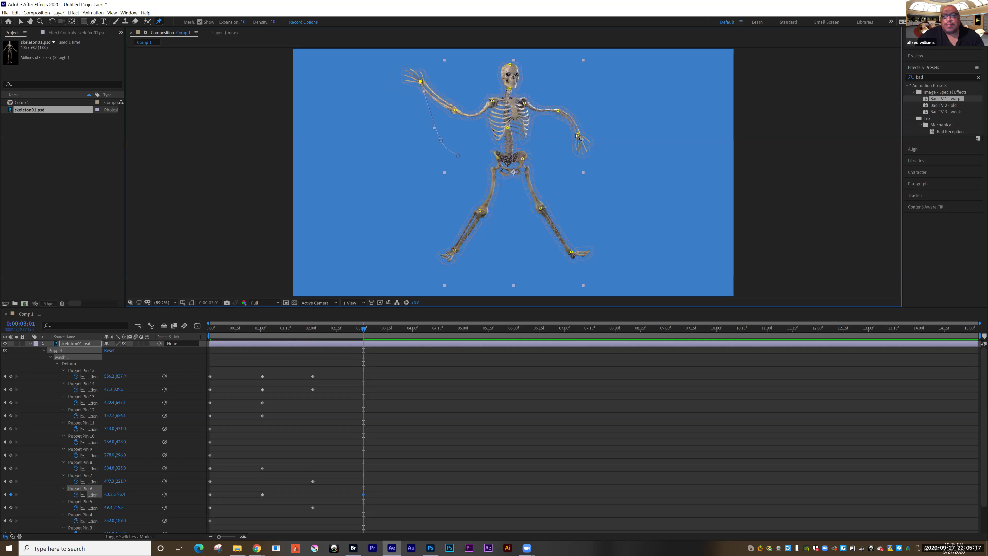
pyautogui.moveTo(578, 134); pyautogui.dragTo(581, 82)
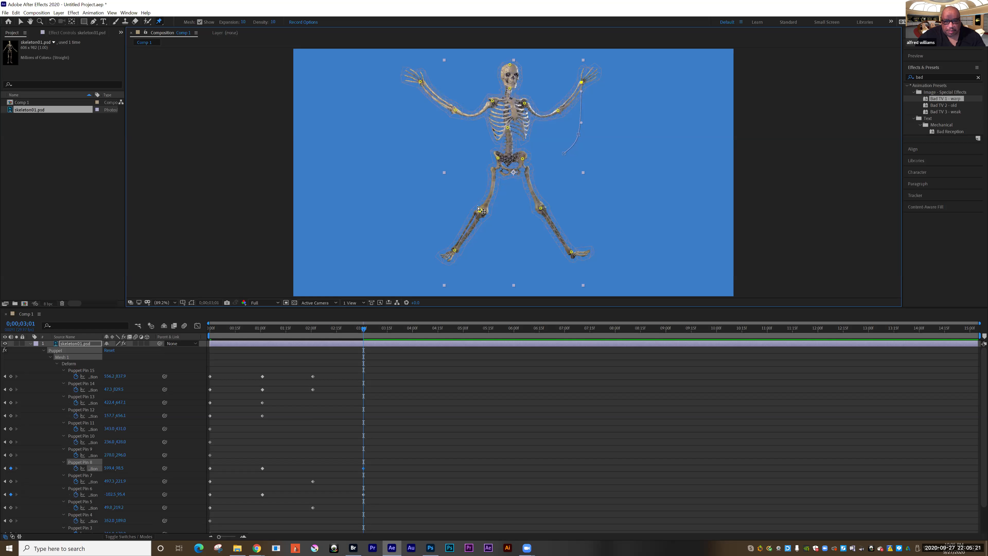
# At 0;00;03;01, pose the legs in a wide squat by moving both knee pins outward and up and both ankle pins outward.
pyautogui.moveTo(471, 201); pyautogui.dragTo(438, 192)
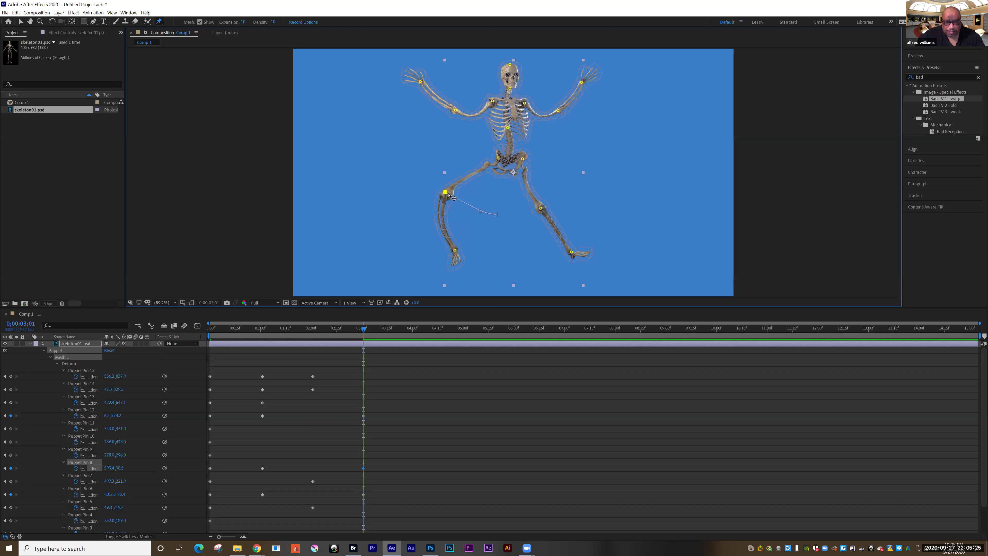
pyautogui.moveTo(455, 252); pyautogui.dragTo(438, 251)
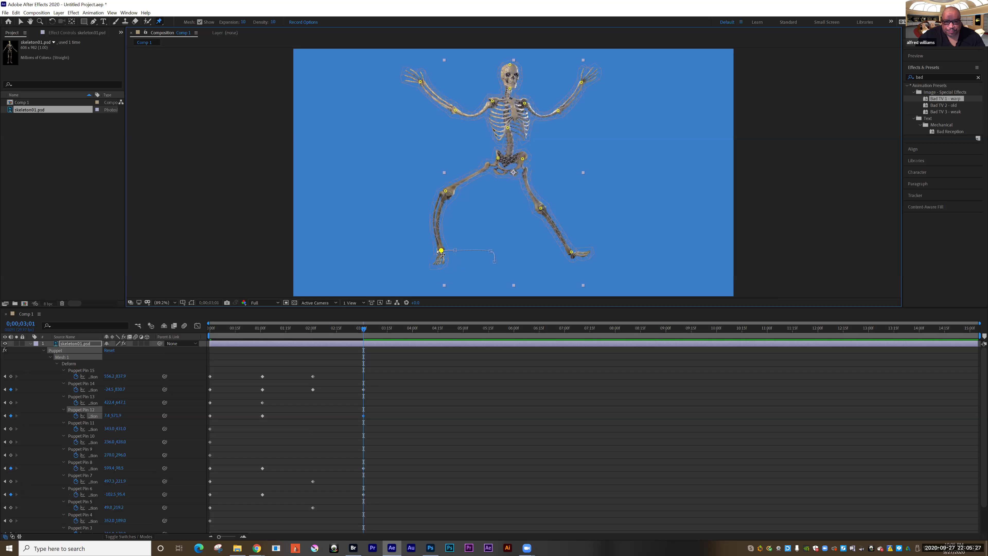
pyautogui.moveTo(540, 208); pyautogui.dragTo(569, 188)
pyautogui.moveTo(571, 252); pyautogui.dragTo(595, 251)
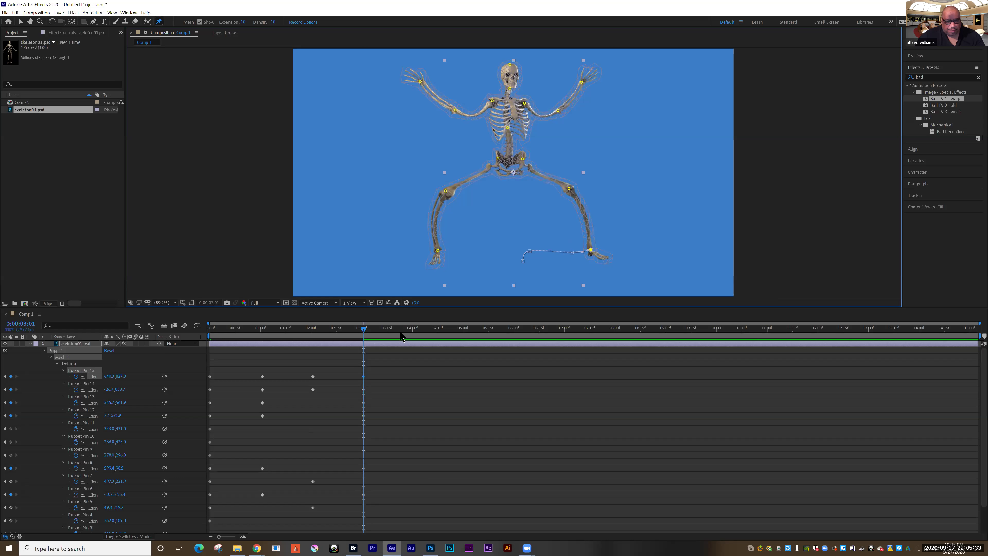
# Preview the skeleton animation from the beginning of the timeline through the pose at 0;00;03;01.
pyautogui.moveTo(365, 331); pyautogui.dragTo(221, 366)
pyautogui.press('space')
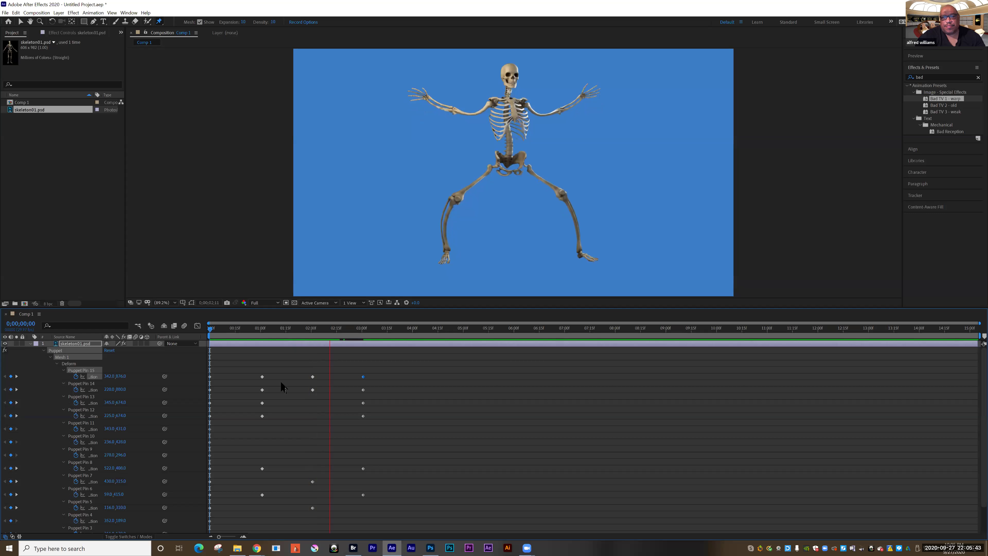
pyautogui.press('space')
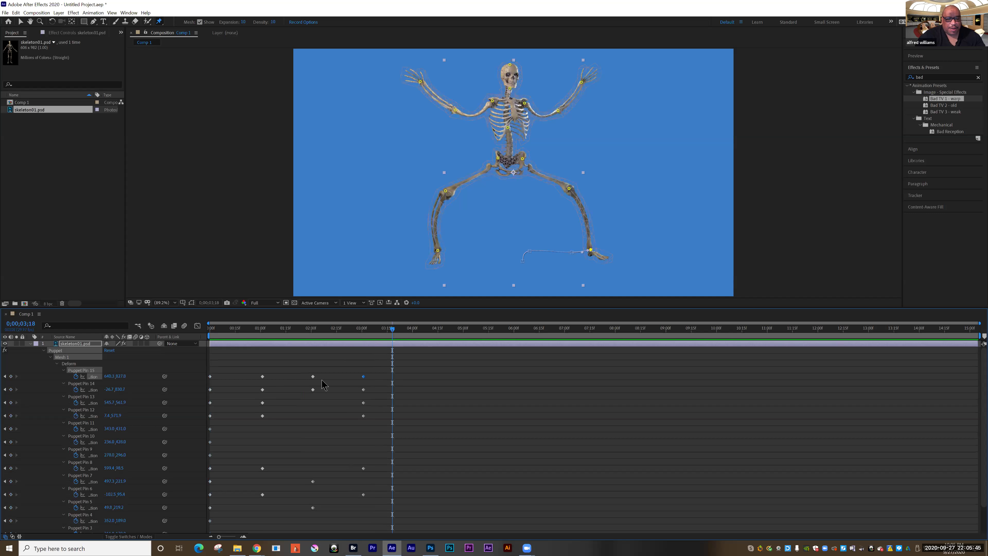
# Copy the starting keyframes of all puppet pins at 0;00;00;00 and paste them at 0;00;05;00.
pyautogui.click(232, 376)
pyautogui.moveTo(209, 438); pyautogui.dragTo(230, 205)
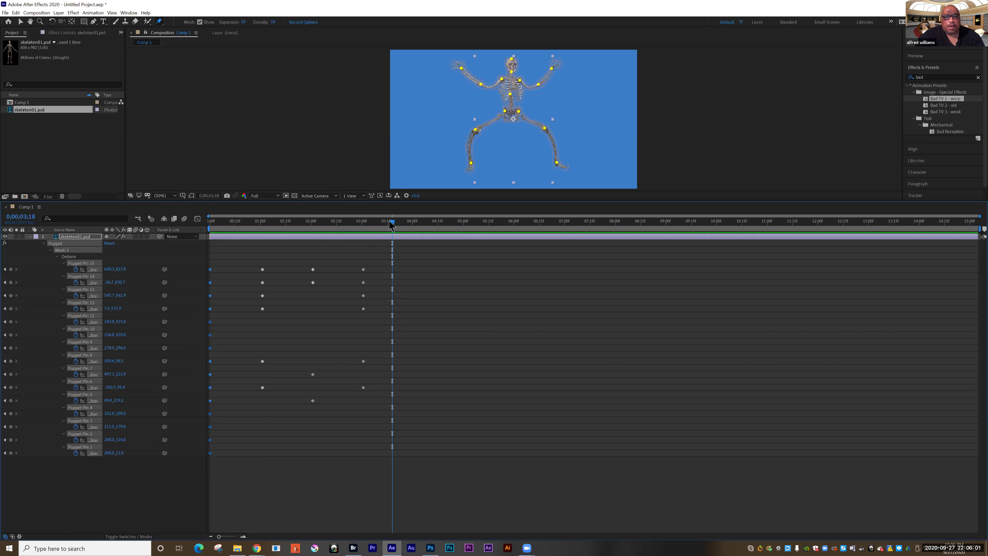
pyautogui.click(462, 226)
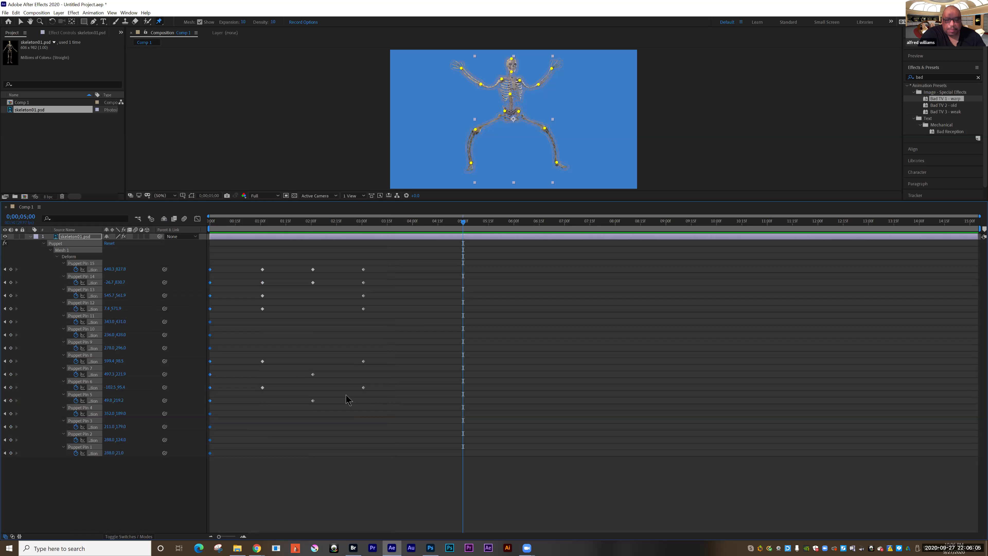
pyautogui.hotkey('ctrl', 'v')
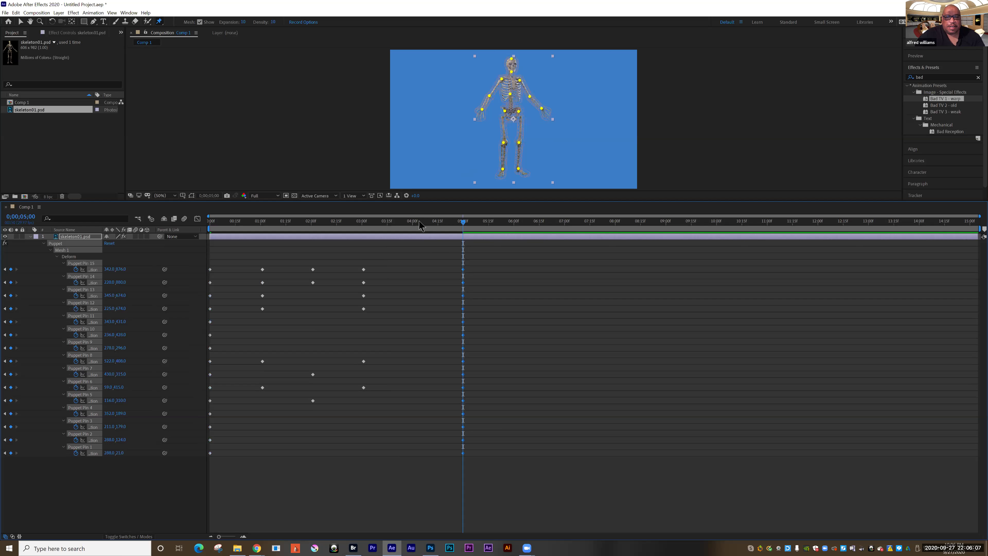
# Enlarge the composition view again and shorten the work area to end at about 6.5 seconds.
pyautogui.moveTo(409, 201); pyautogui.dragTo(412, 364)
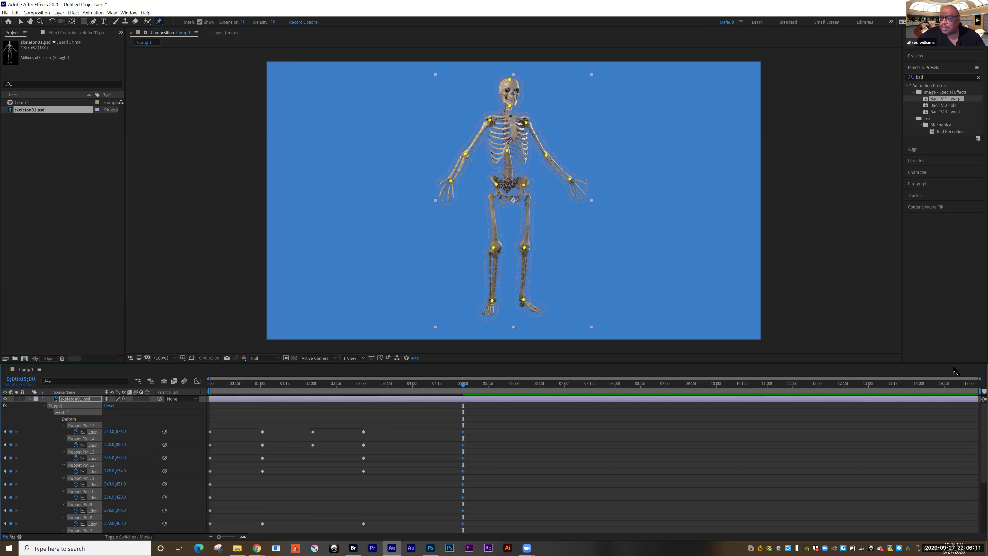
pyautogui.moveTo(922, 394); pyautogui.dragTo(544, 394)
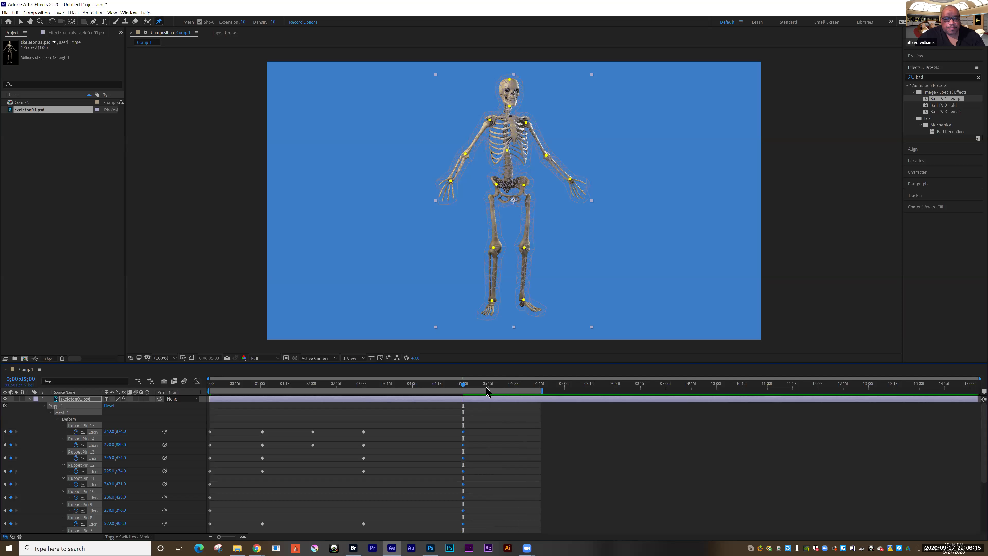
# Deselect the skeleton layer with the Selection tool and play back the finished animation from 0;00;00;00.
pyautogui.moveTo(360, 389); pyautogui.dragTo(210, 385)
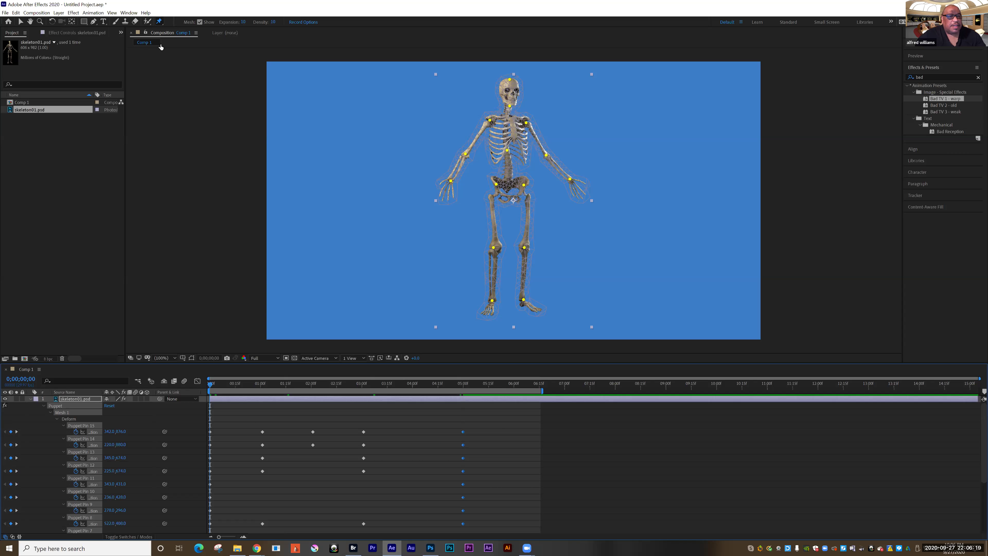
pyautogui.click(20, 22)
pyautogui.click(170, 98)
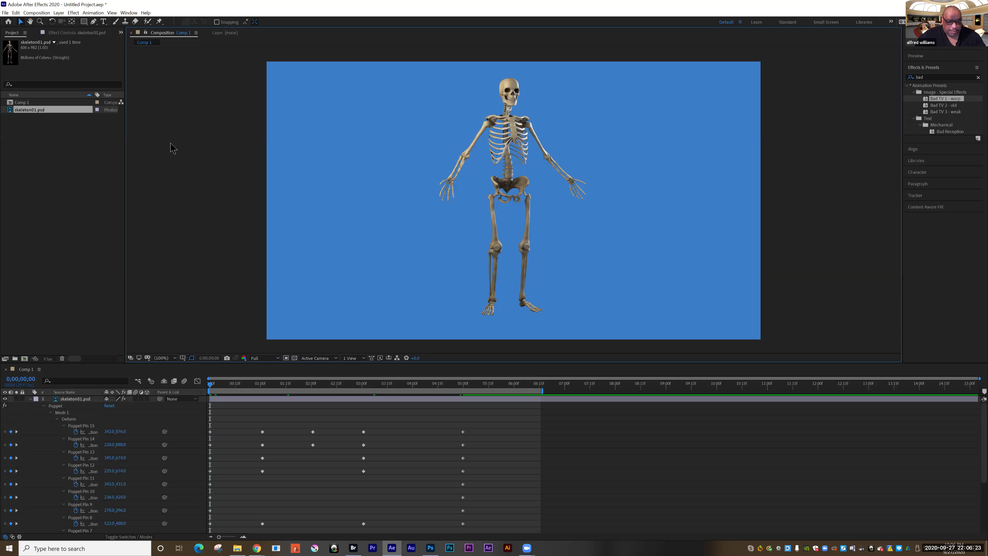
pyautogui.press('space')
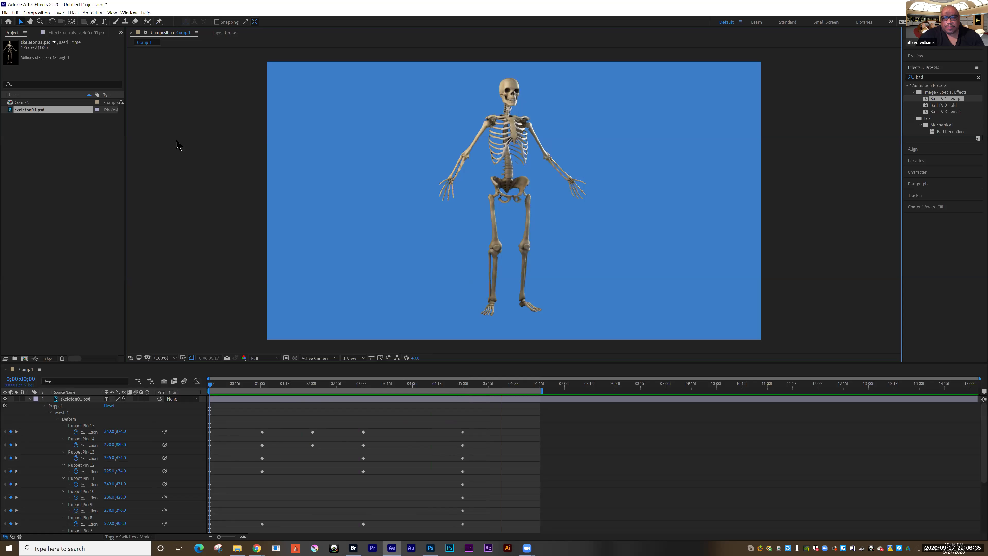
pyautogui.press('space')
pyautogui.press('space')
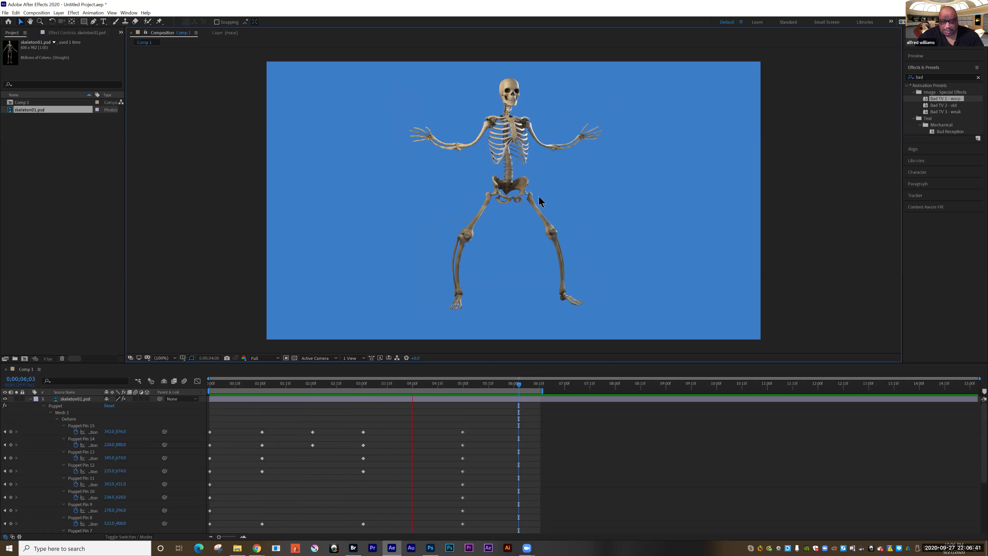
pyautogui.press('space')
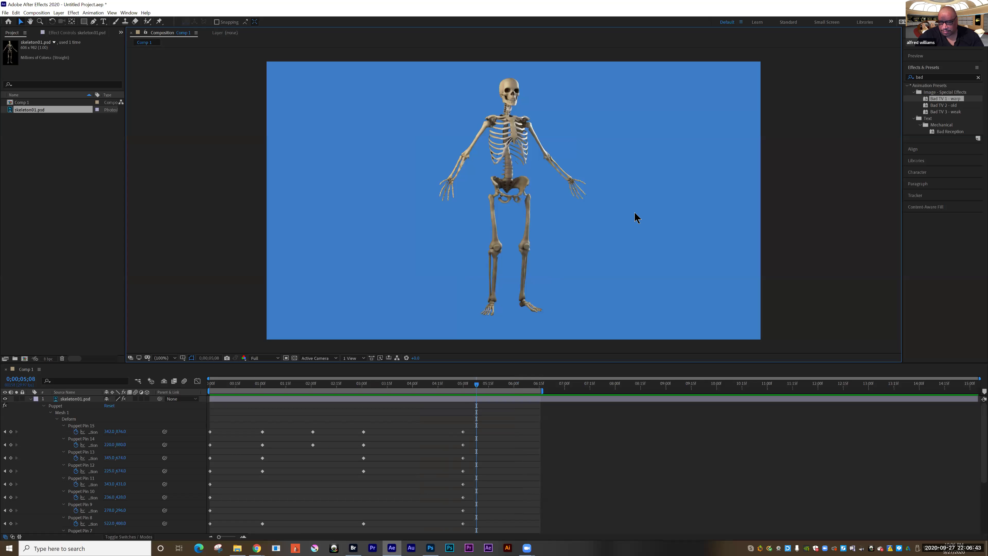